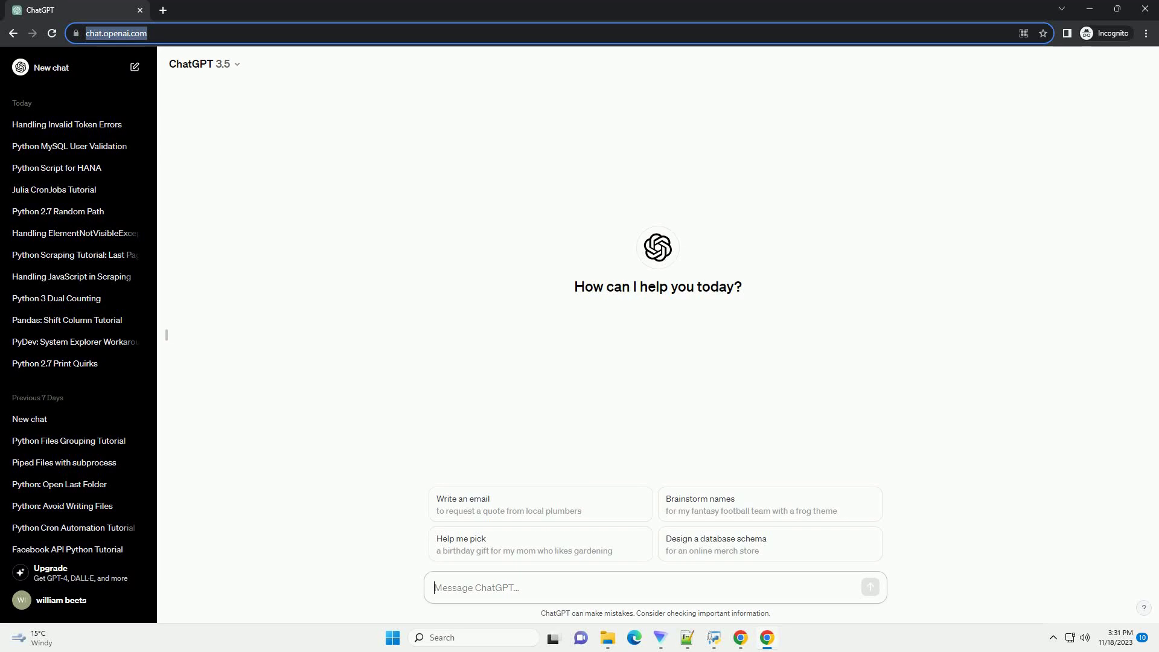
{"action": "type", "text": "write an informative tutorial about Error on updating nvarchar(max) column from Python with code example"}
Submit the prompt requesting a tutorial on nvarchar(max) update errors from Python.
{"action": "key", "text": "Return"}
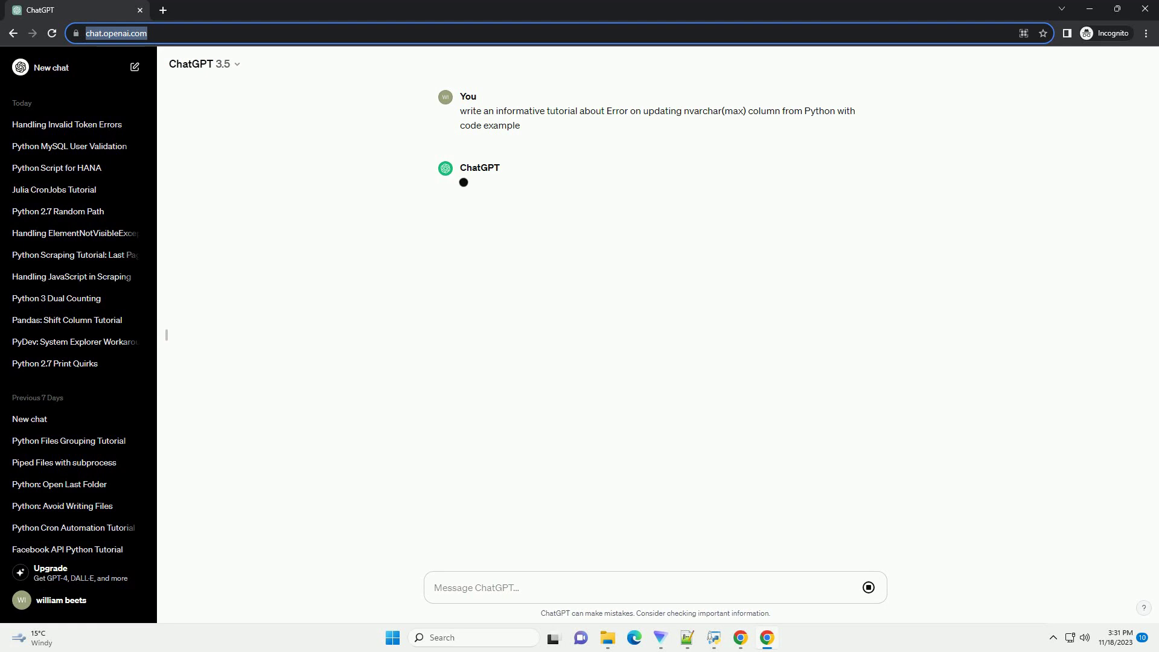